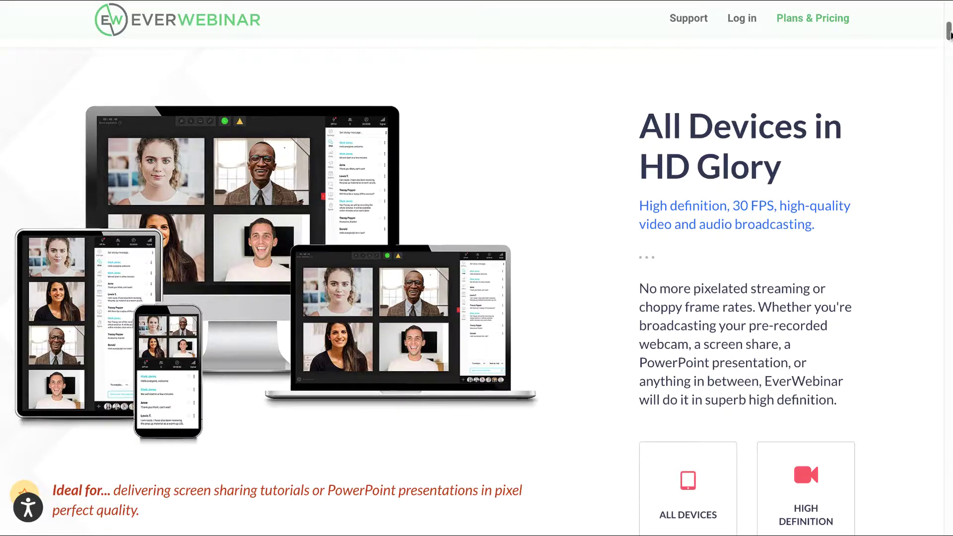
Scroll past Flexible Scheduling to the On-Demand Webinars section with its sample registration form
left_click_drag(950, 35, 950, 60)
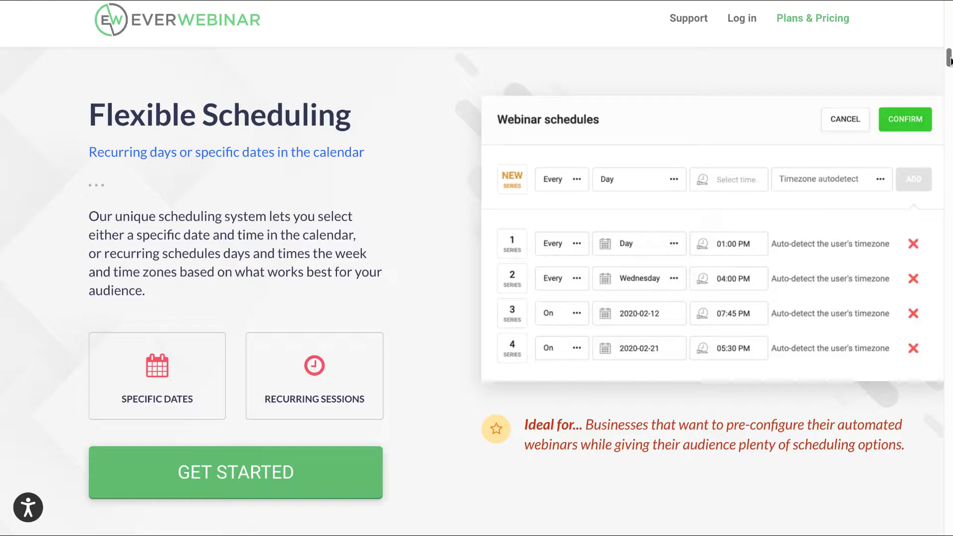
left_click_drag(949, 59, 950, 80)
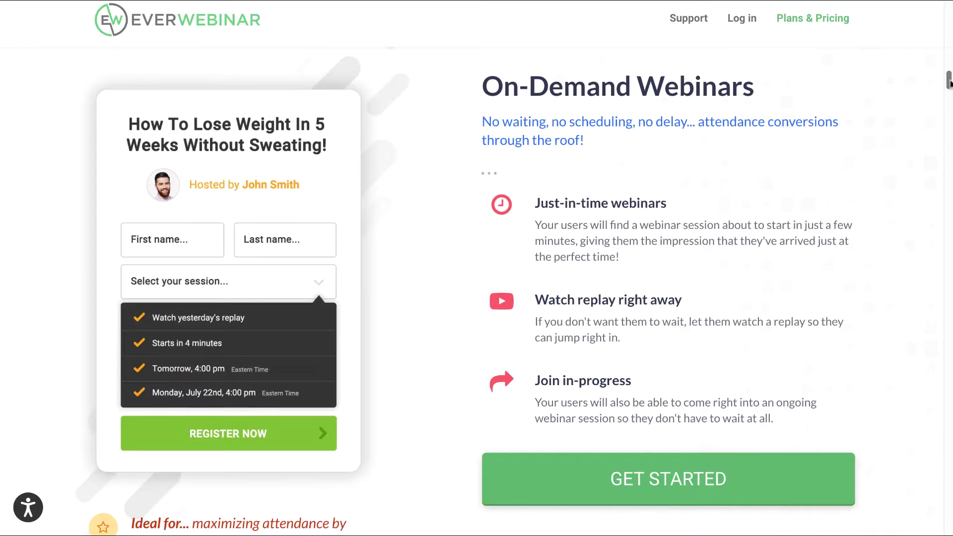
Scroll past the browser and Live to Evergreen sections to the Source video editor demo
scroll(950, 91, "down", 4)
scroll(950, 91, "down", 15)
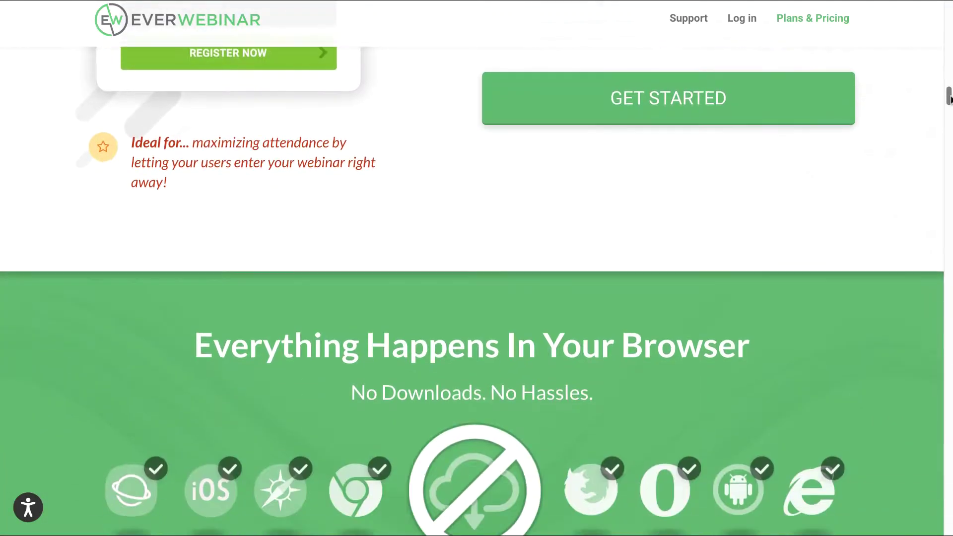
scroll(446, 293, "down", 2)
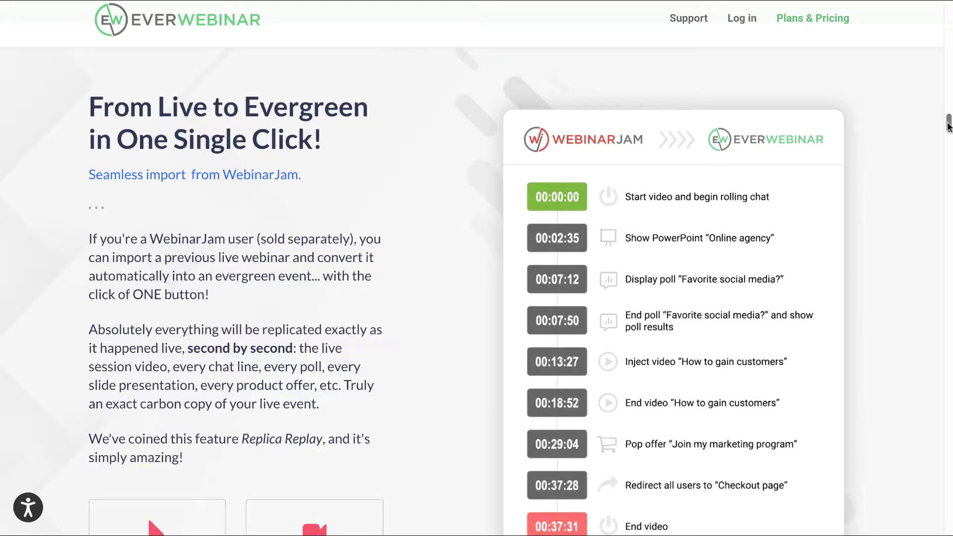
left_click_drag(949, 126, 949, 129)
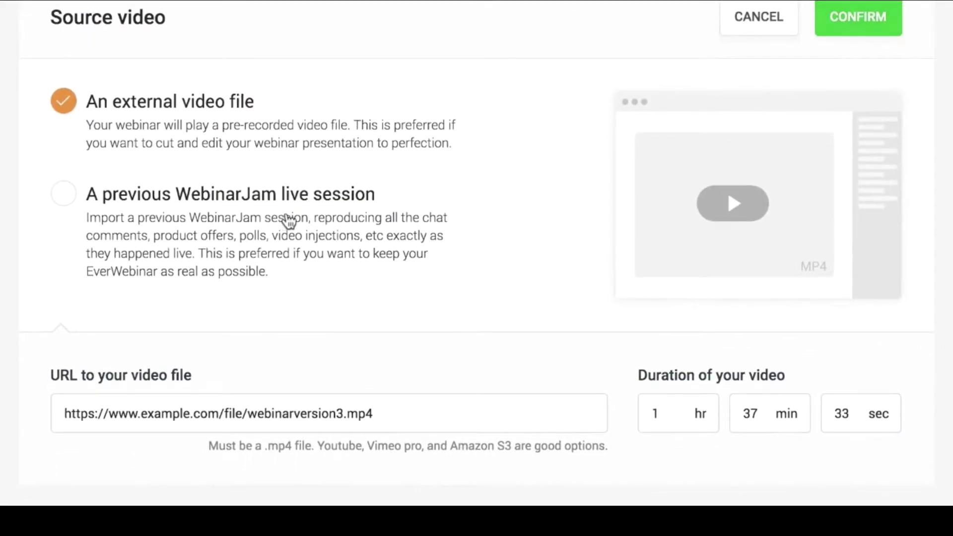
Choose a previous WebinarJam live session as source, picking Test: Attendee Spotlight without a session
left_click(274, 214)
left_click(269, 412)
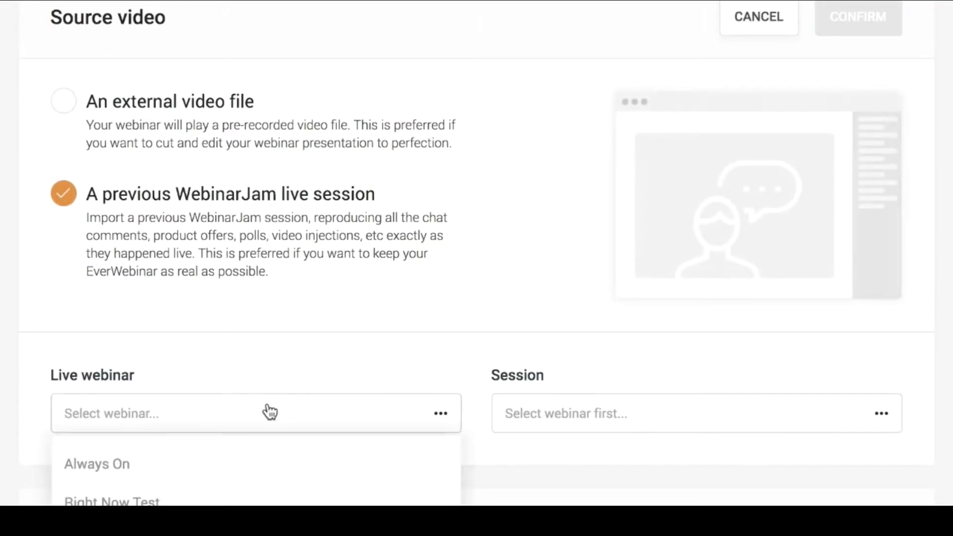
scroll(270, 411, "down", 3)
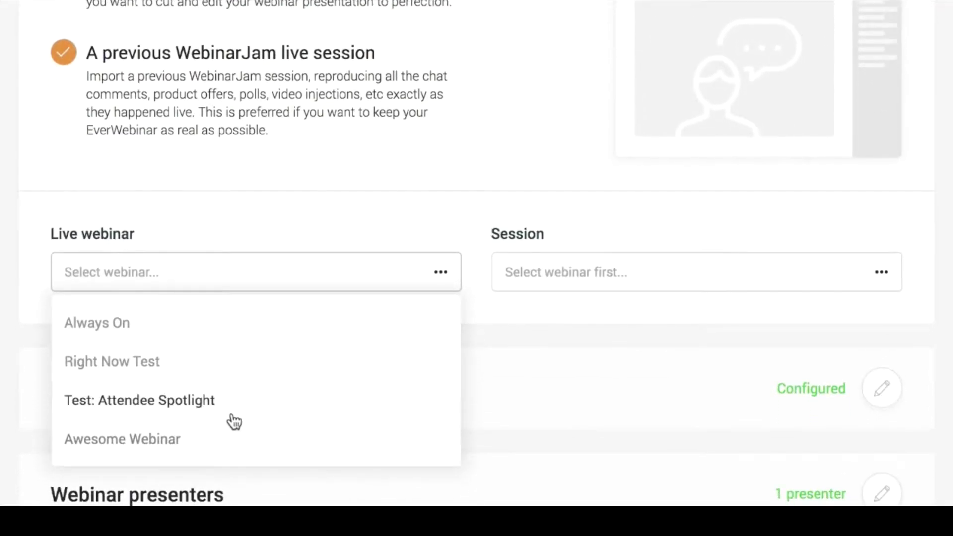
left_click(232, 414)
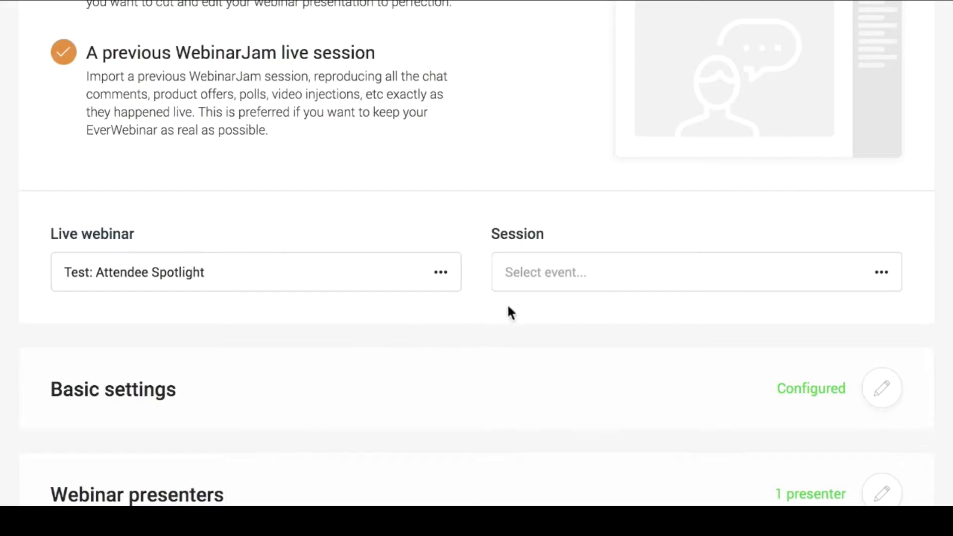
left_click(571, 266)
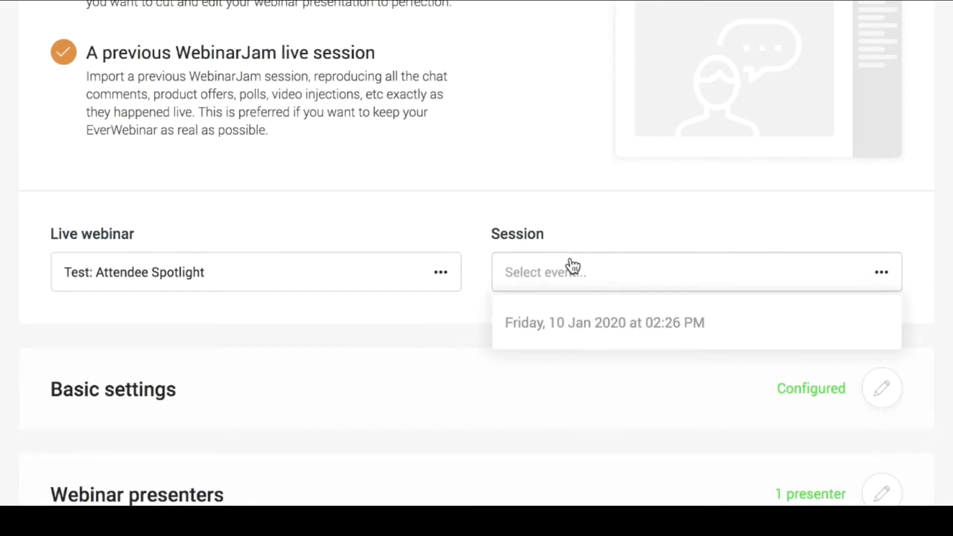
left_click(547, 169)
Cancel the source change, continue to the next step and open the Webinar schedules editor
scroll(548, 170, "up", 3)
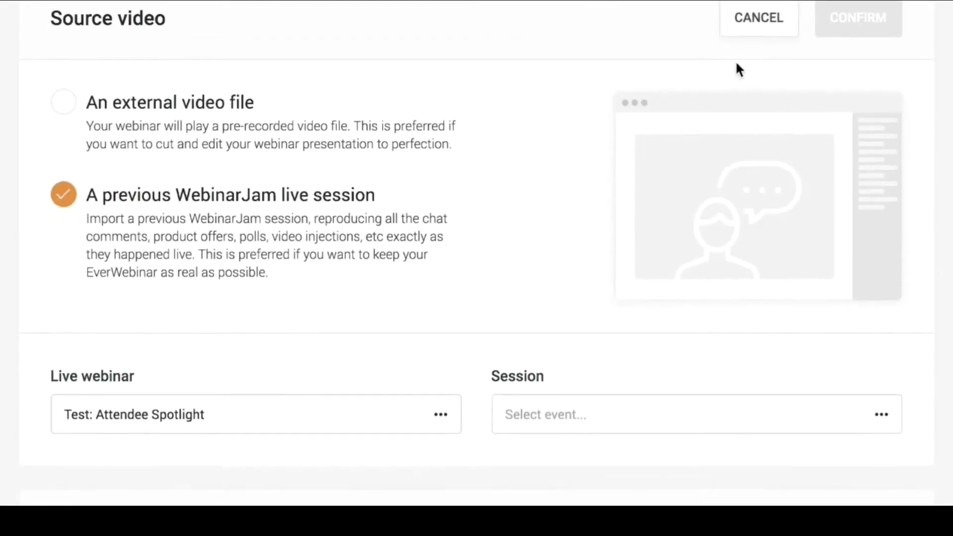
left_click(747, 29)
left_click(570, 325)
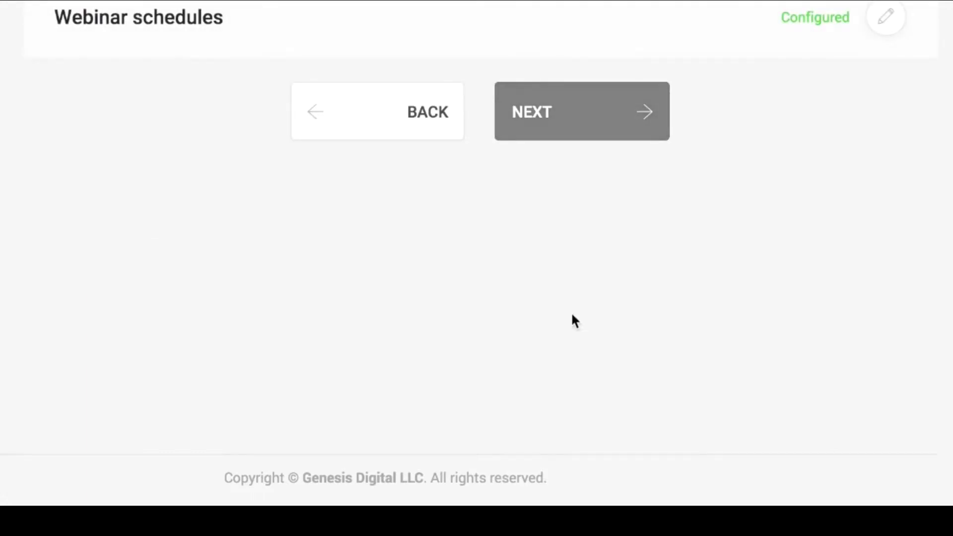
left_click(879, 21)
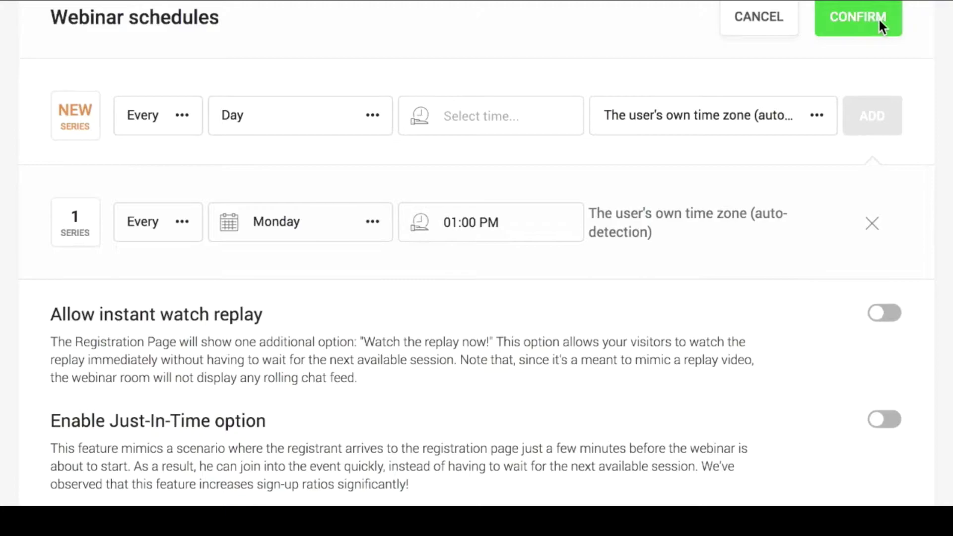
scroll(878, 17, "down", 8)
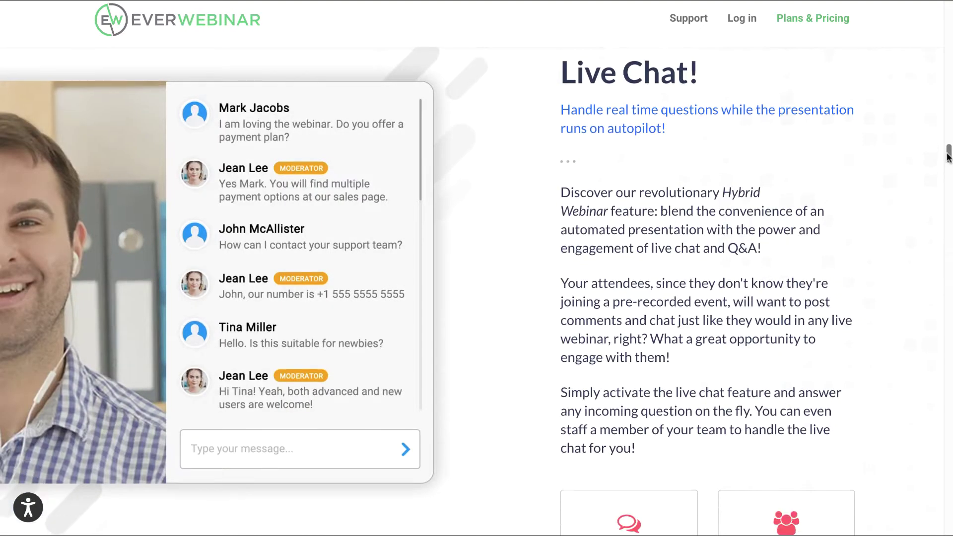
scroll(948, 158, "down", 1)
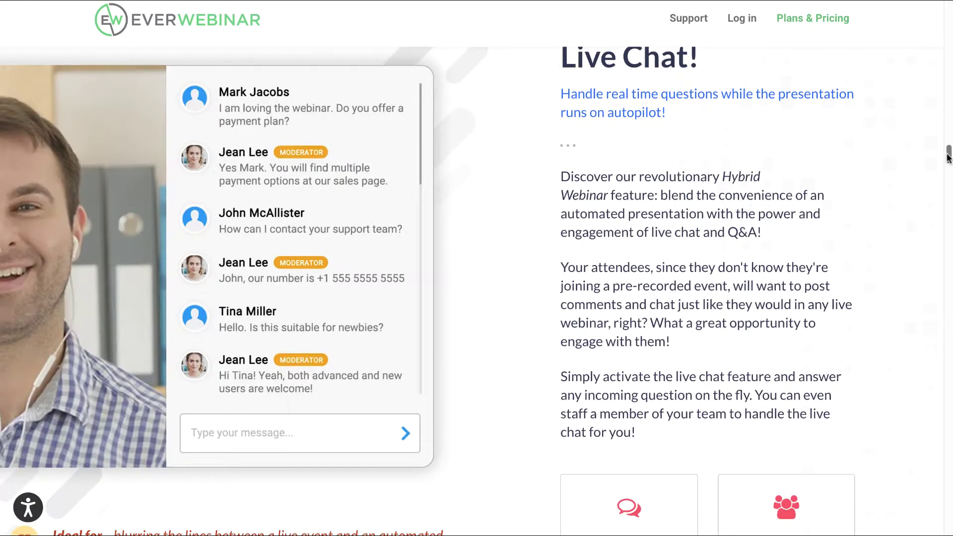
scroll(949, 158, "down", 1)
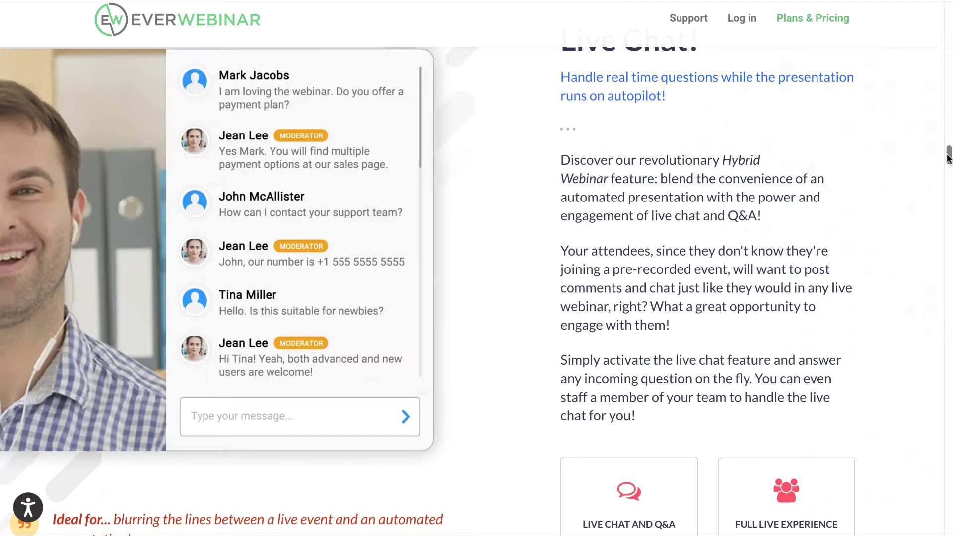
scroll(948, 158, "up", 2)
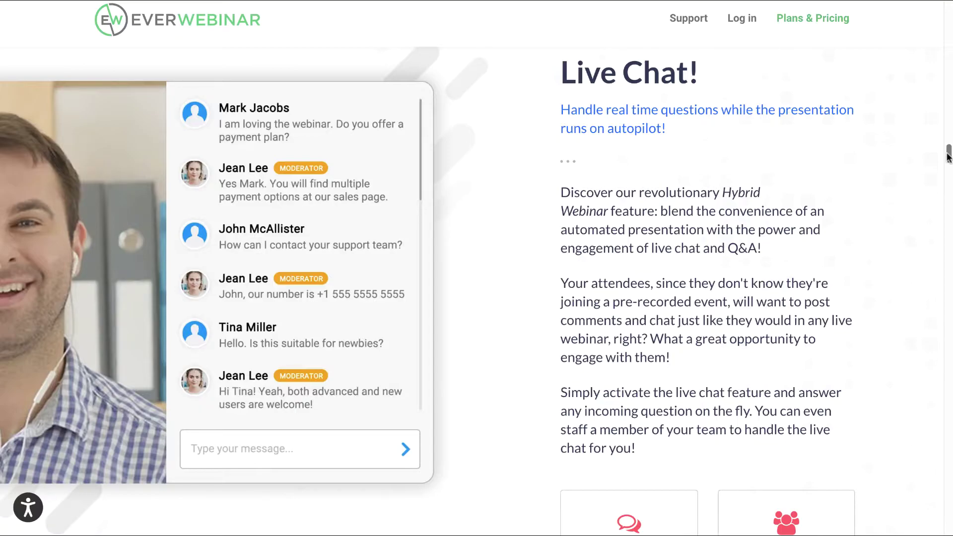
Scroll from Live Chat through the Live Chat Simulator to testimonials and Polls and Surveys
left_click_drag(948, 157, 949, 183)
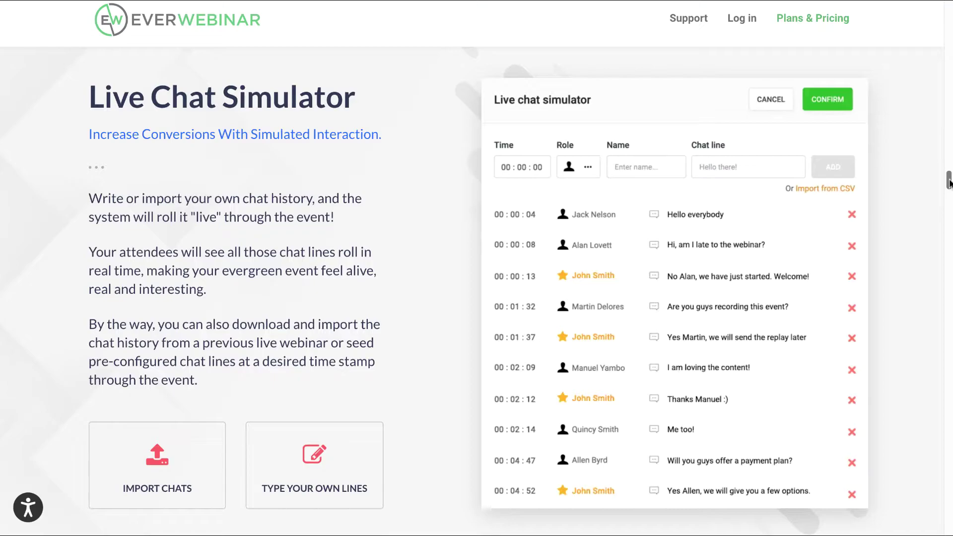
scroll(949, 181, "down", 15)
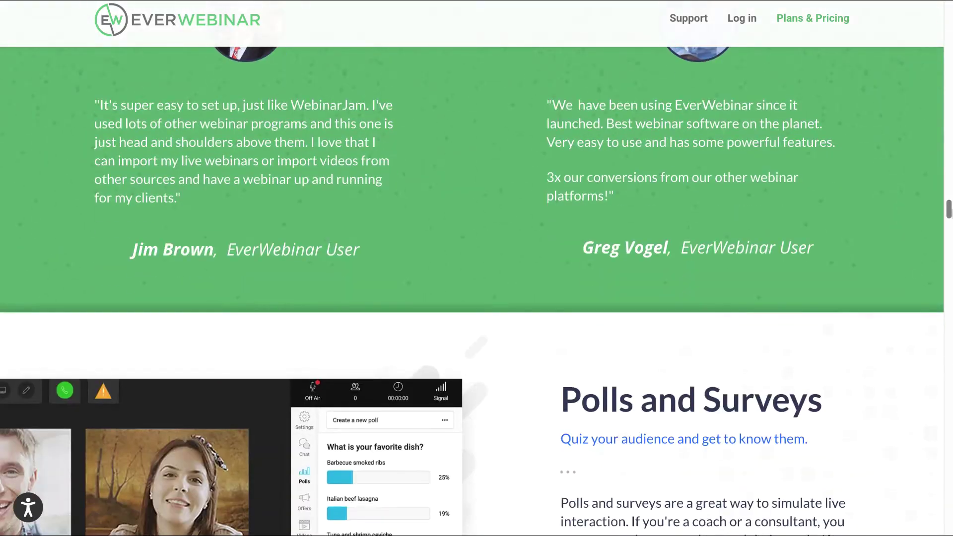
Scroll past Polls and Surveys down to the Easy Split Testing section
scroll(472, 291, "down", 2)
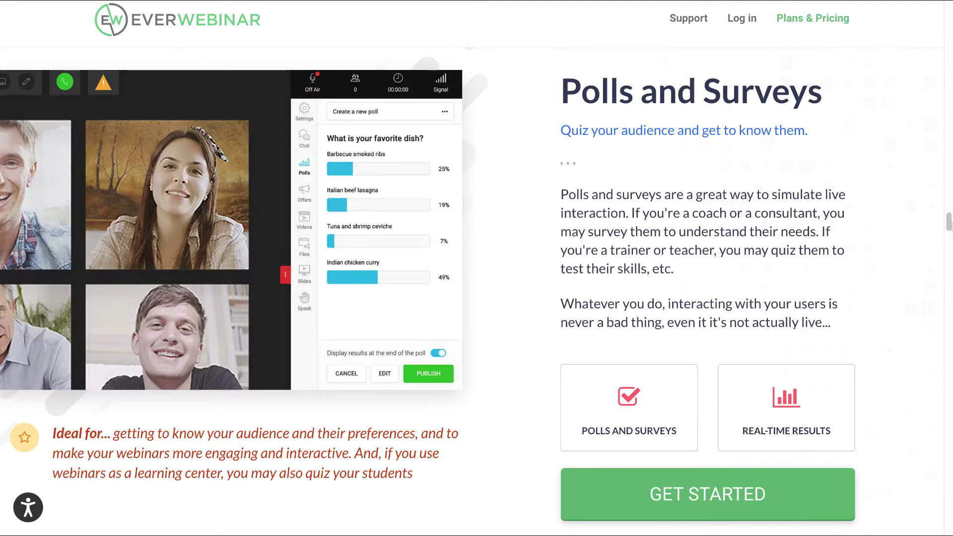
left_click_drag(949, 215, 949, 245)
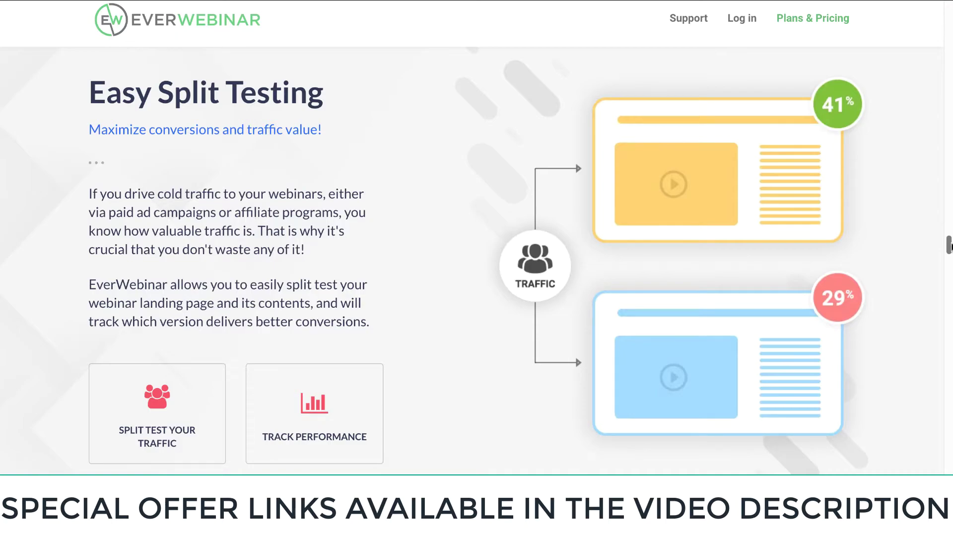
Scroll through Active Offers down to the Full Email & SMS System reminders section
scroll(476, 278, "down", 10)
scroll(477, 292, "down", 2)
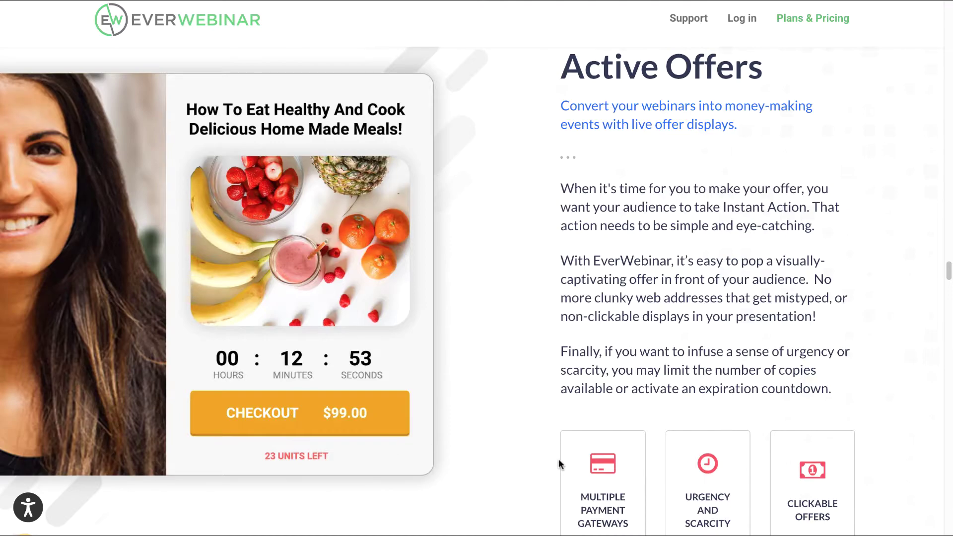
left_click_drag(950, 270, 949, 318)
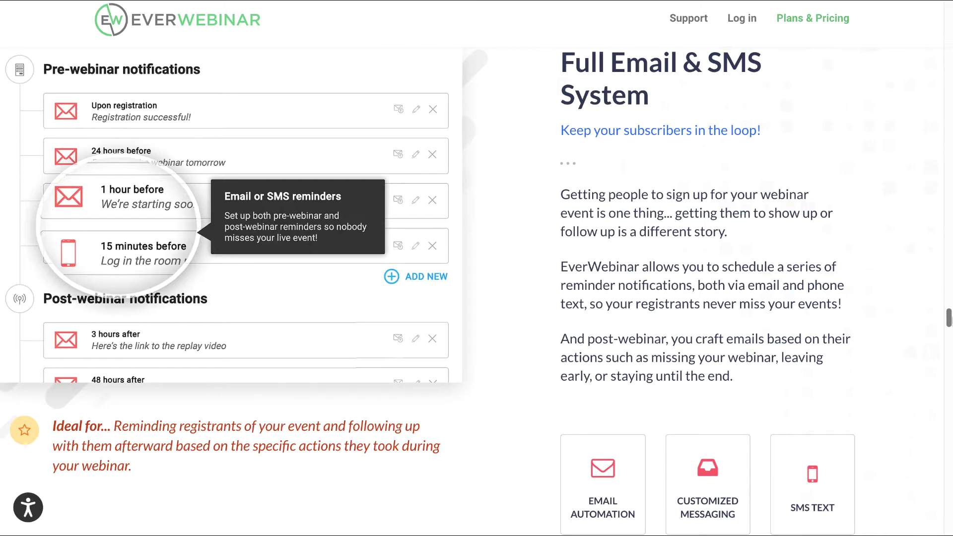
Scroll past Analytics, Dynamic Attendance and testimonials to the Gorgeous Point-And-Click Landing Pages section
left_click_drag(948, 319, 949, 348)
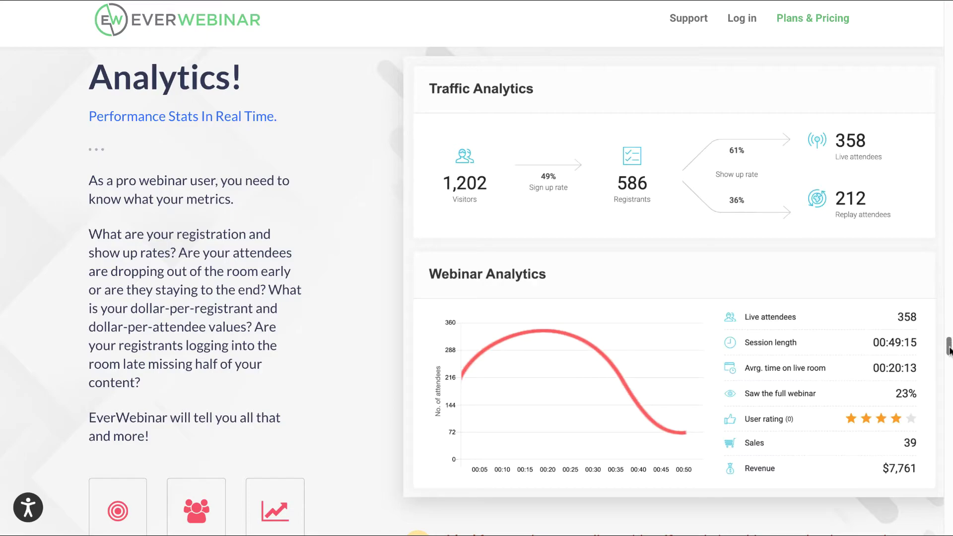
left_click_drag(950, 350, 950, 382)
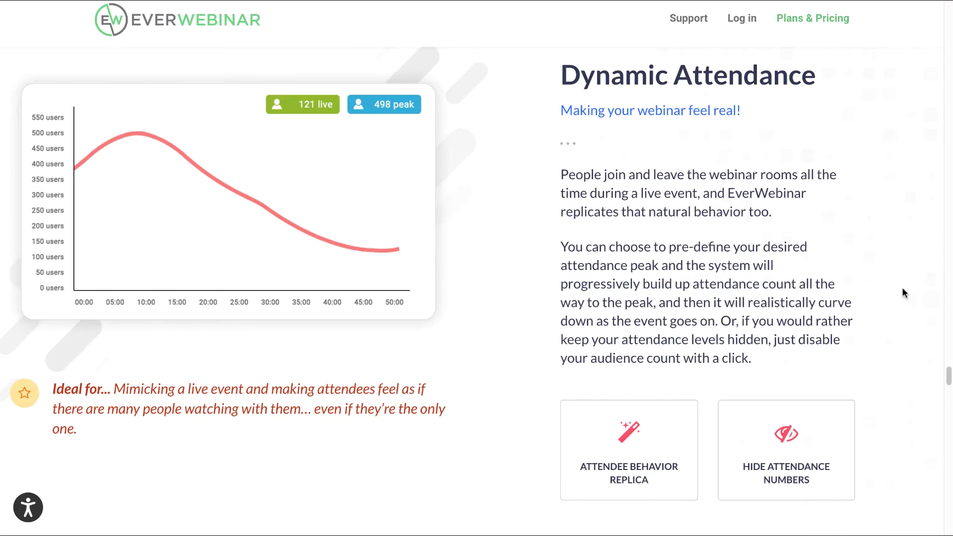
left_click_drag(949, 377, 949, 411)
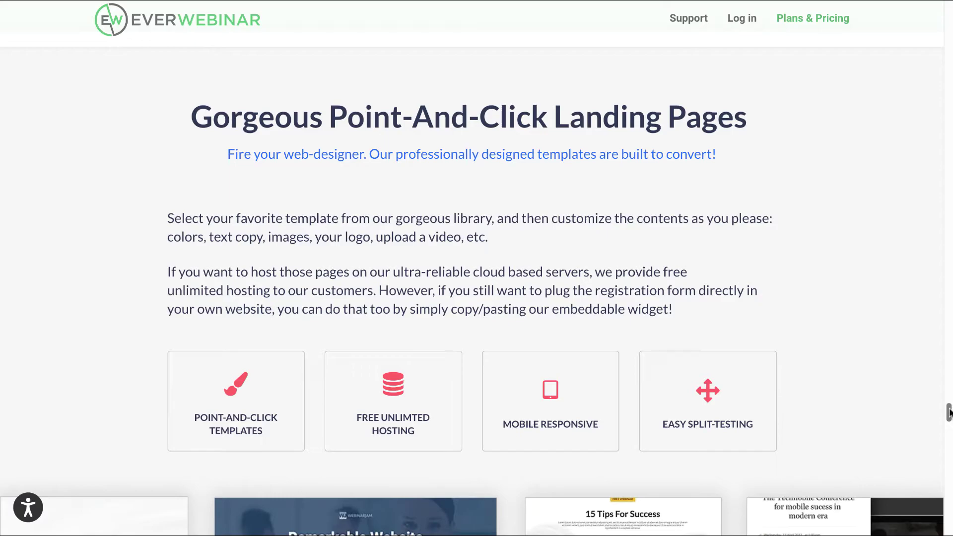
Scroll past the template gallery and Automated Integrations to the Included When You Sign Up Today cards
left_click_drag(950, 412, 950, 430)
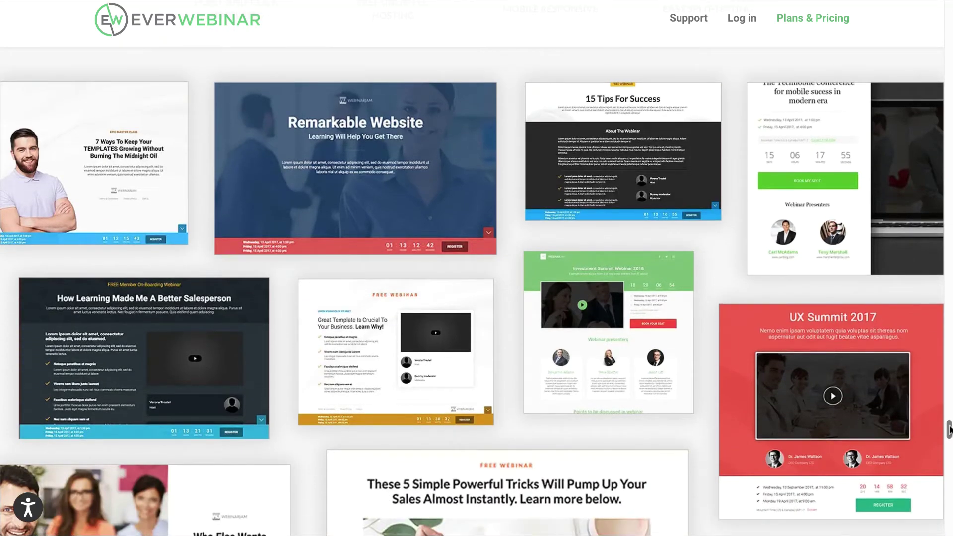
left_click_drag(950, 430, 950, 471)
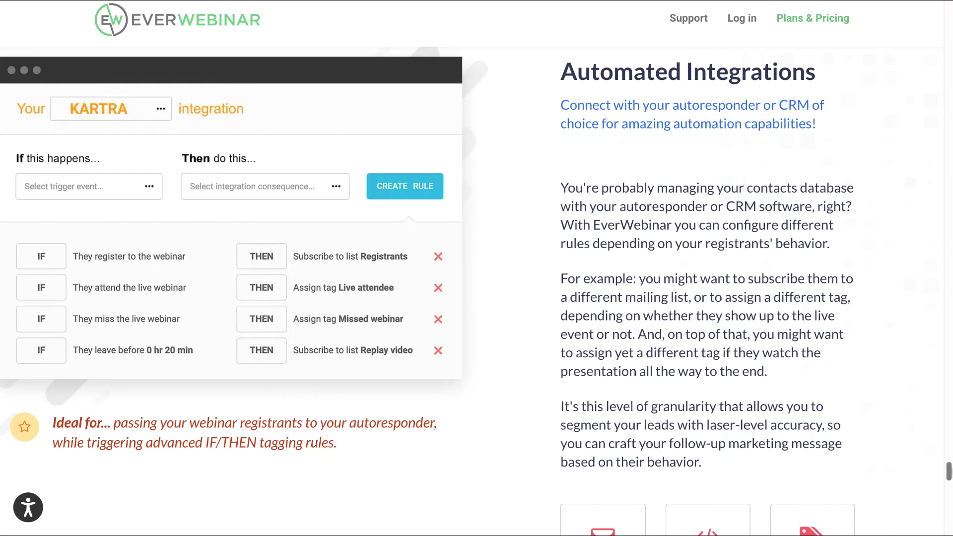
left_click_drag(950, 471, 949, 501)
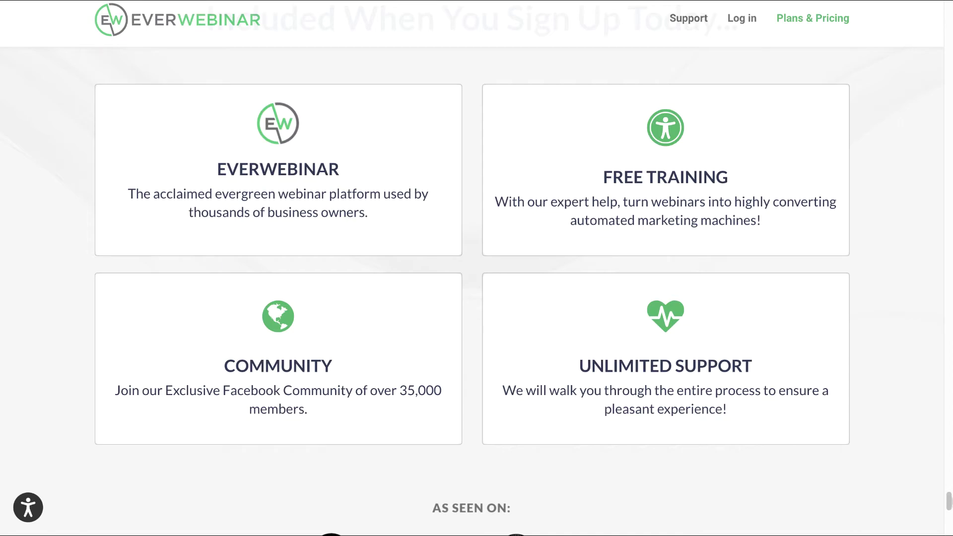
Return to the page top showing the 'Earn More Without Working More' hero and video
scroll(950, 501, "down", 1)
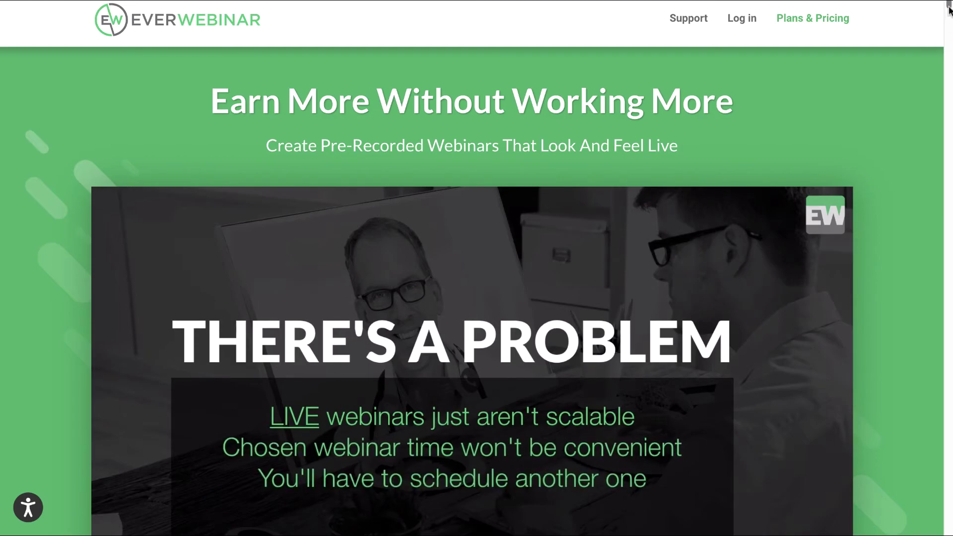
scroll(949, 7, "down", 5)
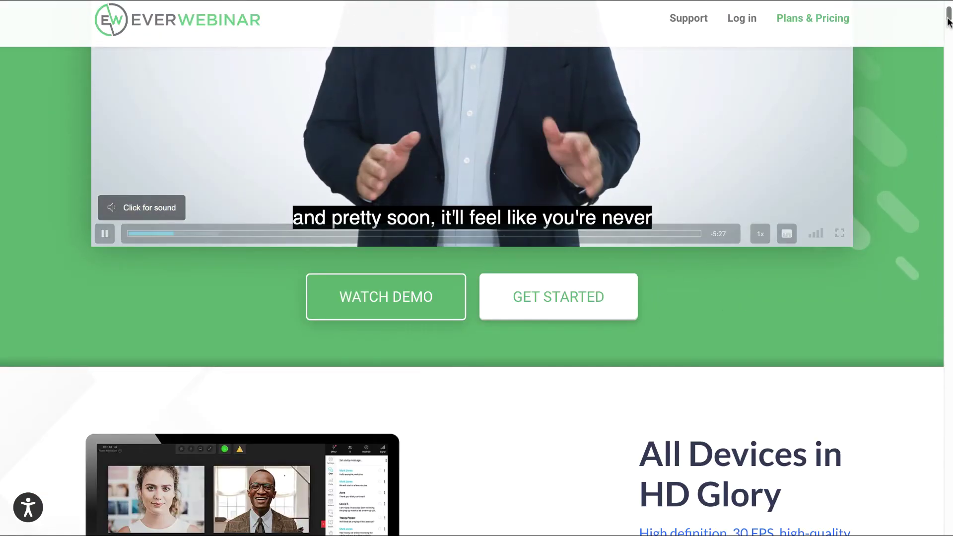
scroll(950, 21, "up", 5)
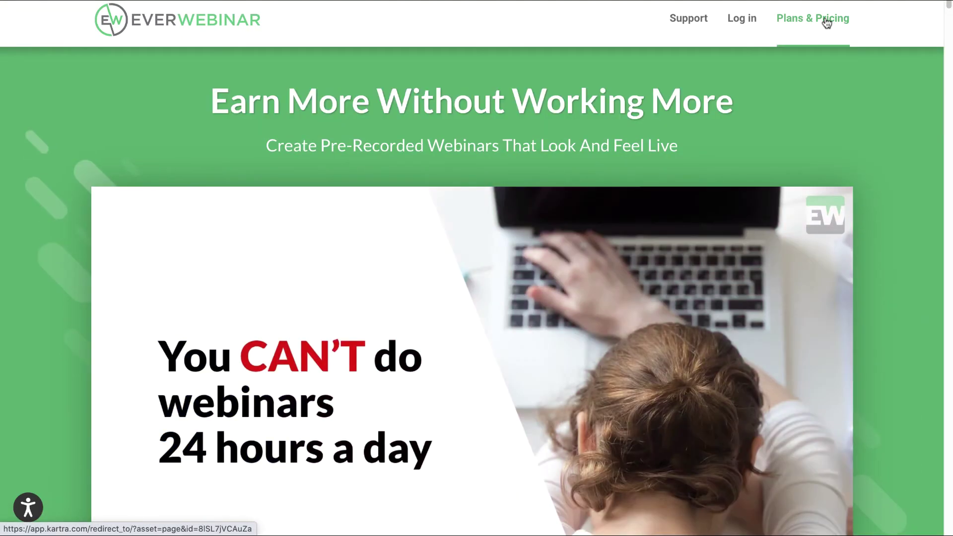
Open Plans & Pricing and scroll to the Installment $199 x 3, Annual $499 and Biennial $799 plans
left_click(826, 23)
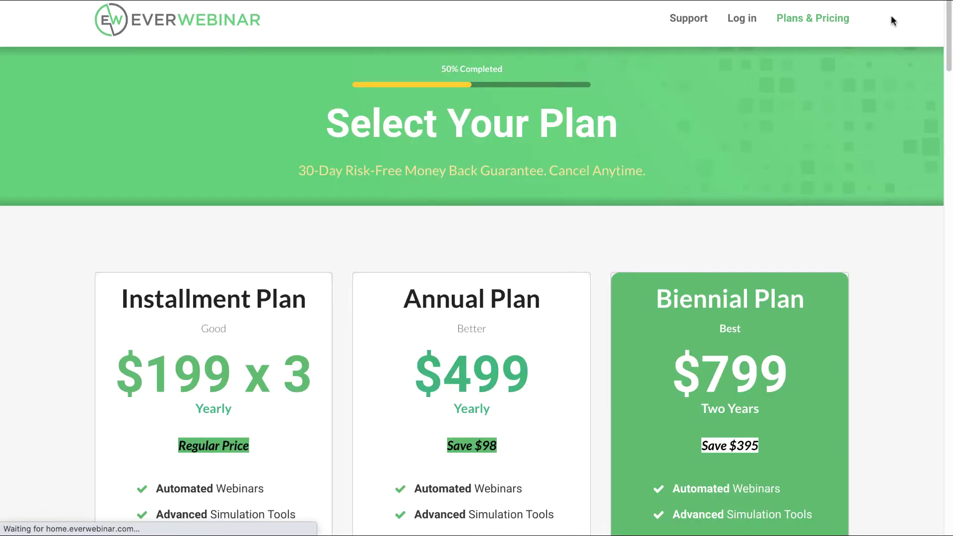
left_click_drag(951, 18, 951, 41)
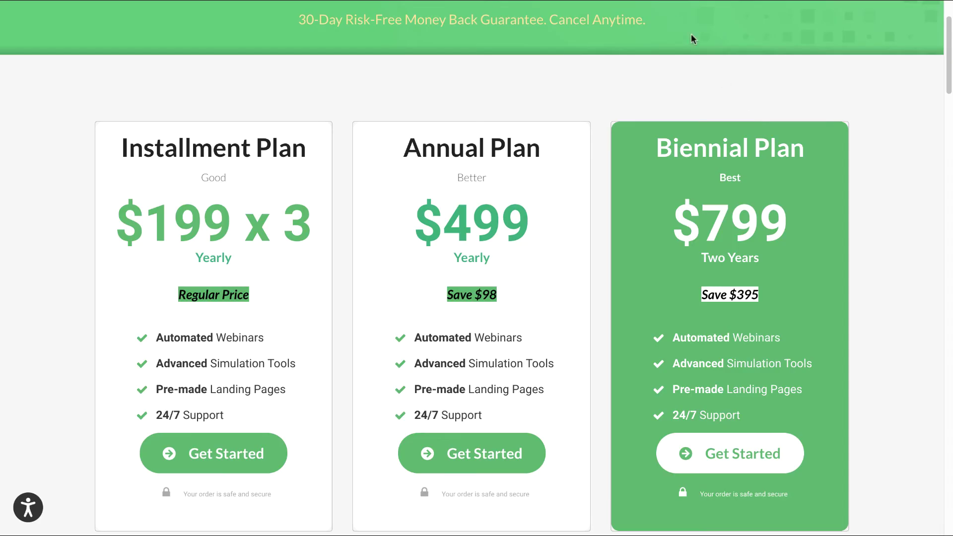
mouse_move(677, 3)
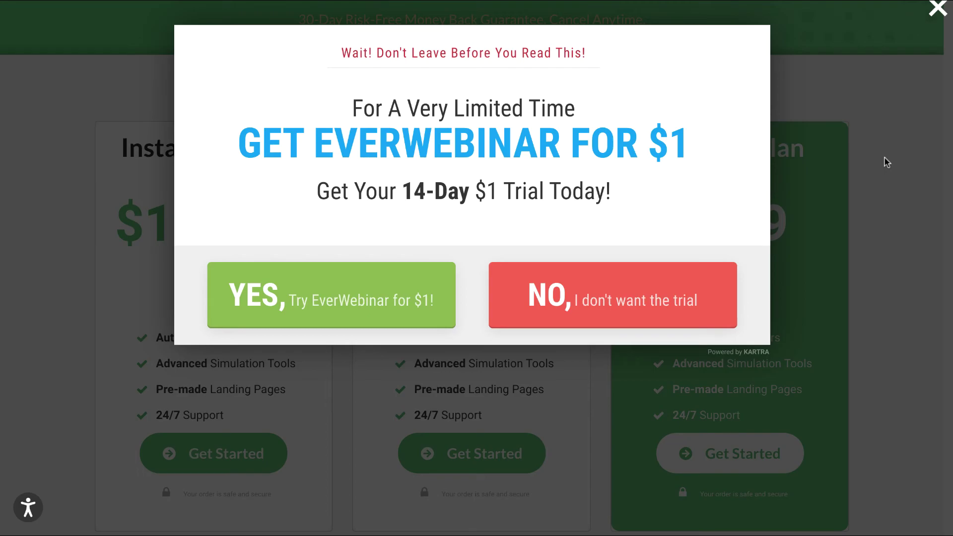
left_click(938, 20)
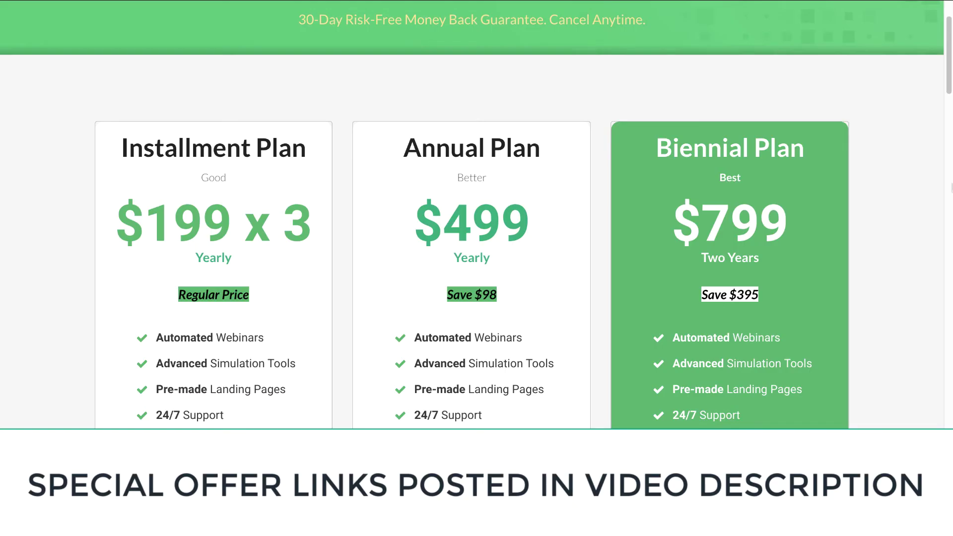